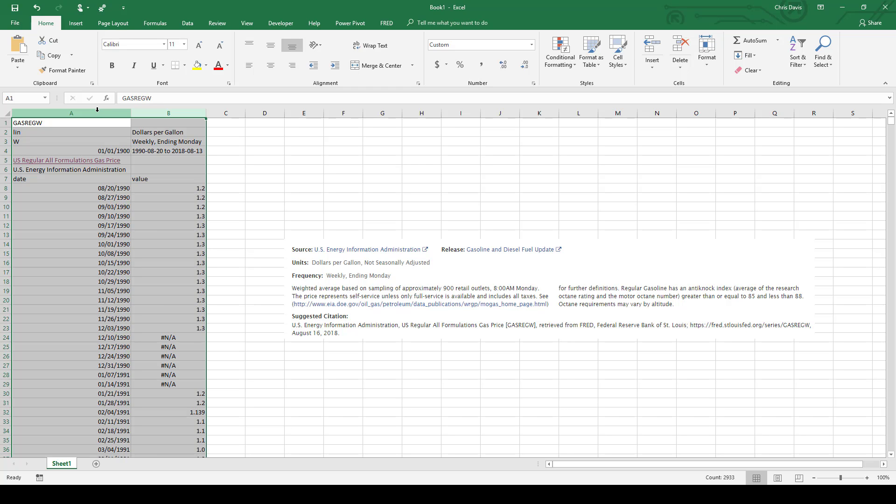
# - Enter the label "Gas Price" in cell D1
pyautogui.moveTo(97, 109); pyautogui.dragTo(155, 108)
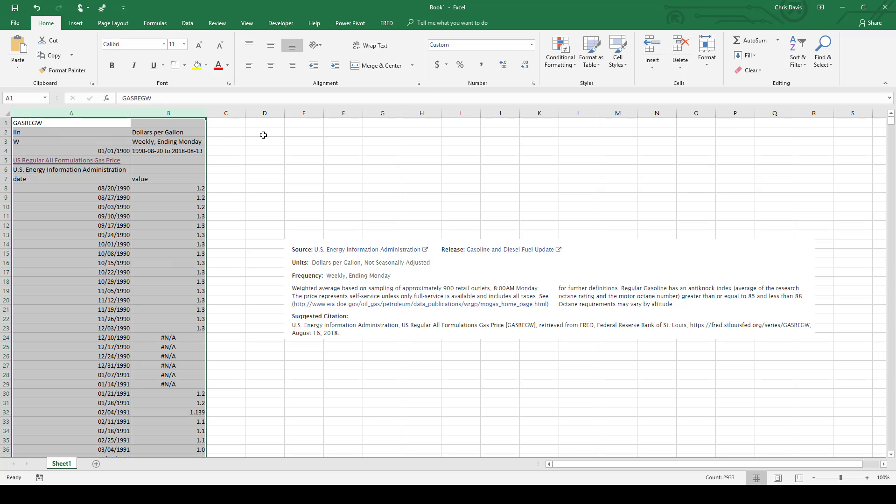
pyautogui.click(298, 122)
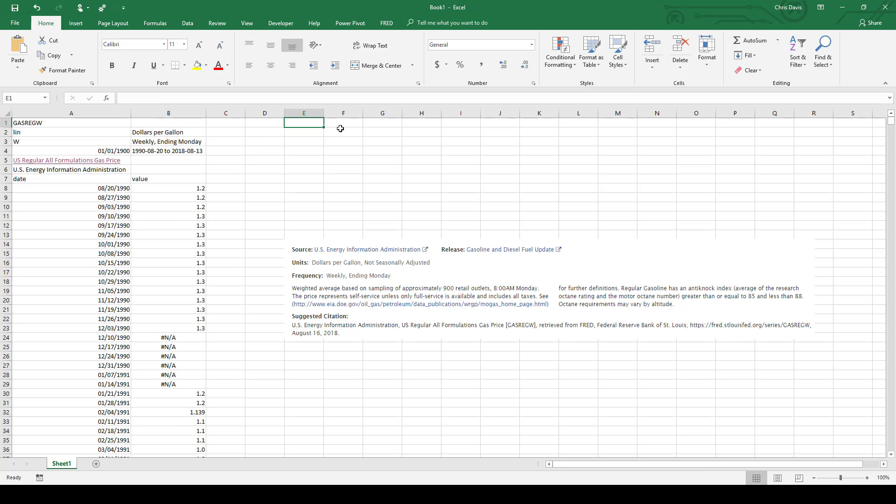
pyautogui.press('Left')
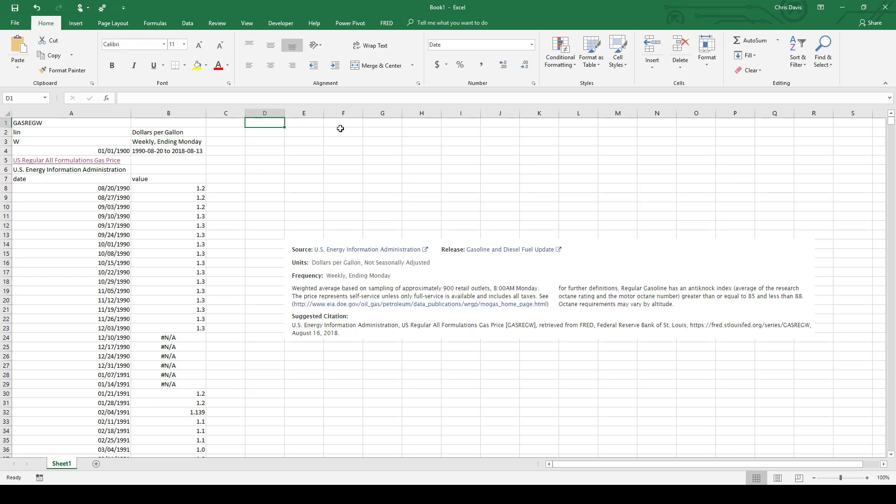
pyautogui.write('Gas')
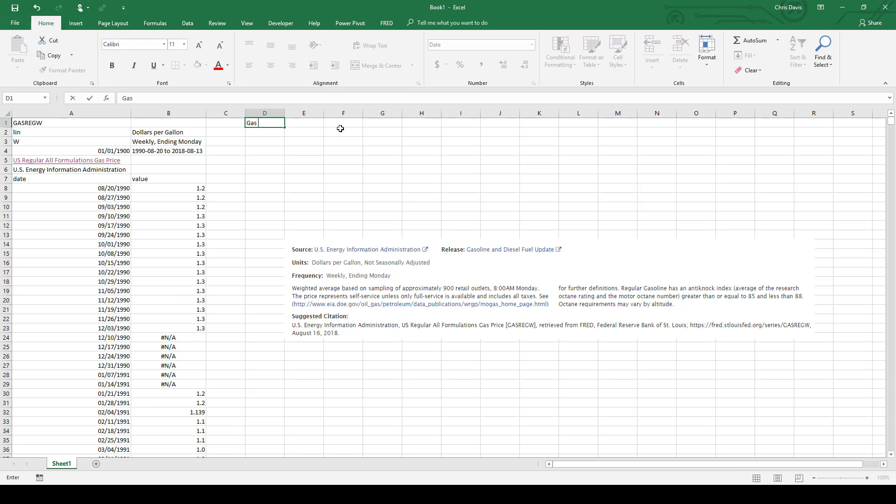
pyautogui.write(' Price')
pyautogui.press('Tab')
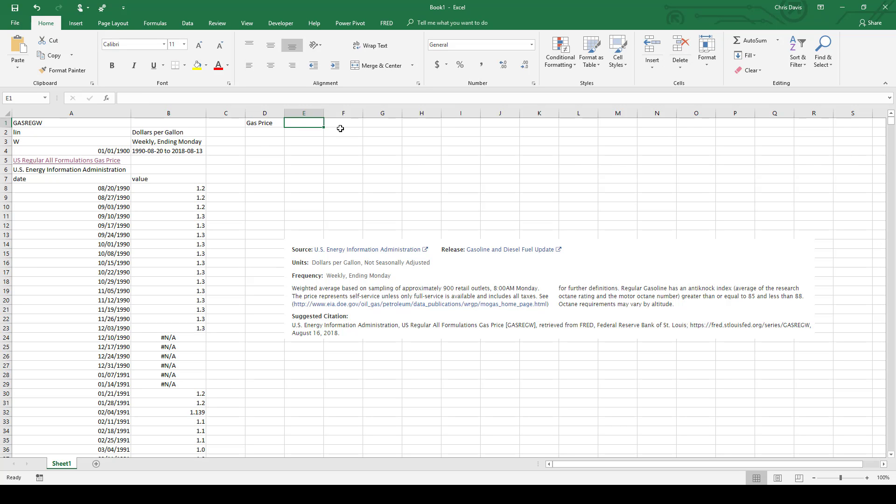
# - Enter the exact-match lookup formula =VLOOKUP(E2,A:B,2,FALSE) in cell E1
pyautogui.write('=')
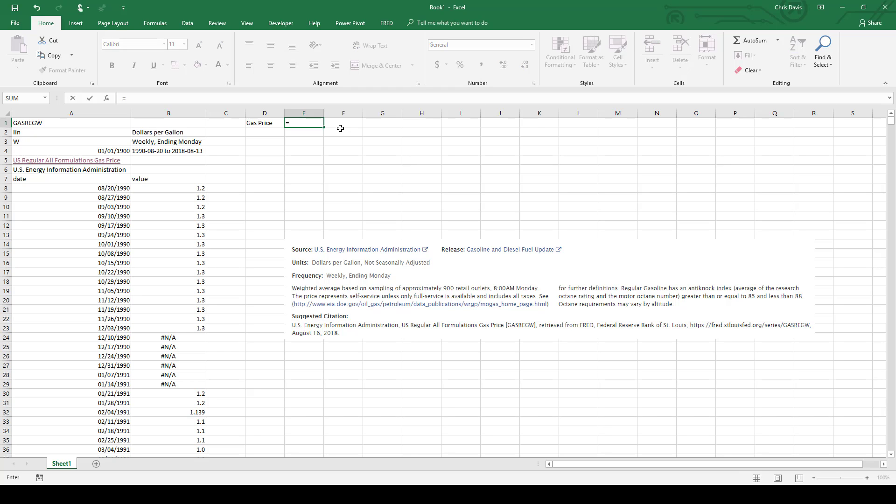
pyautogui.write('vll')
pyautogui.press('BackSpace')
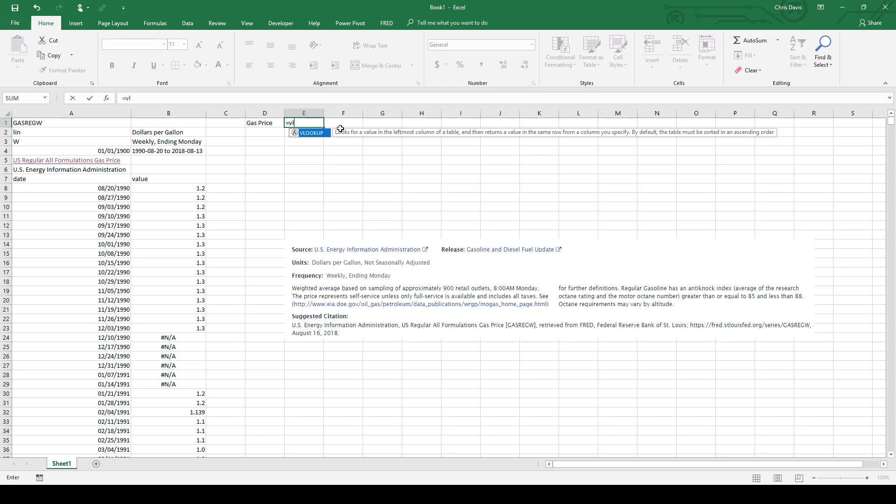
pyautogui.write('o')
pyautogui.press('Tab')
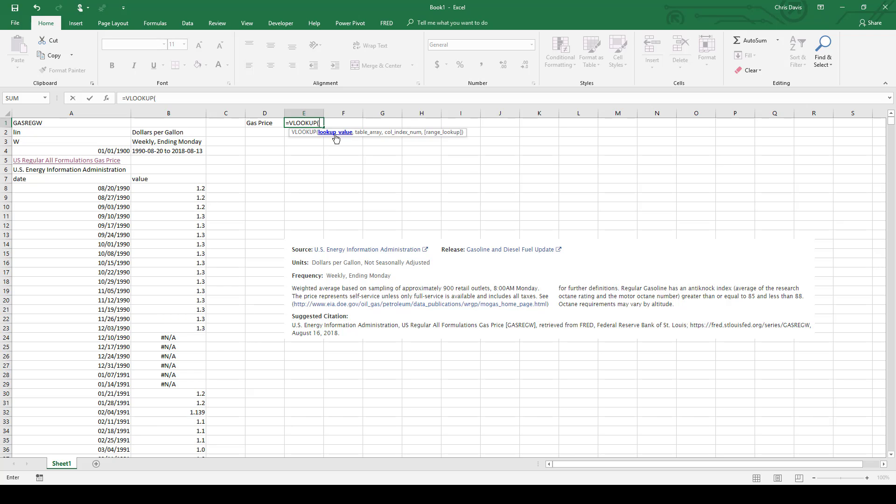
pyautogui.click(287, 135)
pyautogui.write(',')
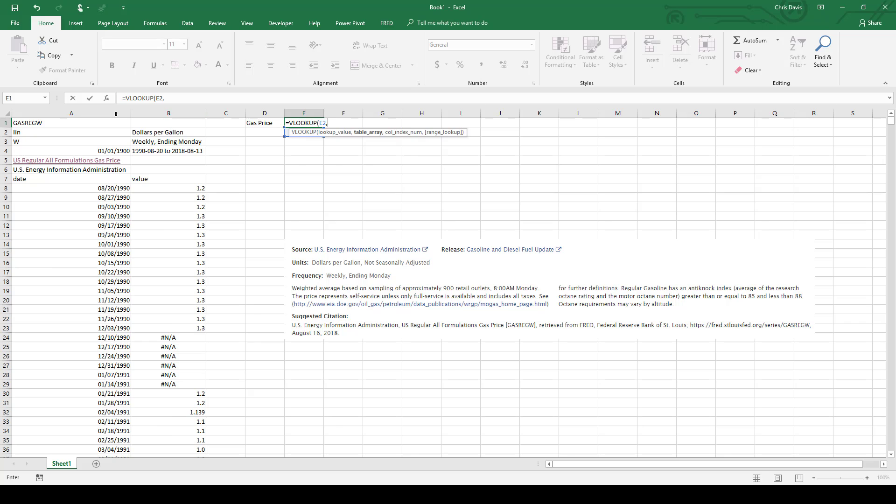
pyautogui.click(130, 113)
pyautogui.moveTo(139, 112); pyautogui.dragTo(166, 114)
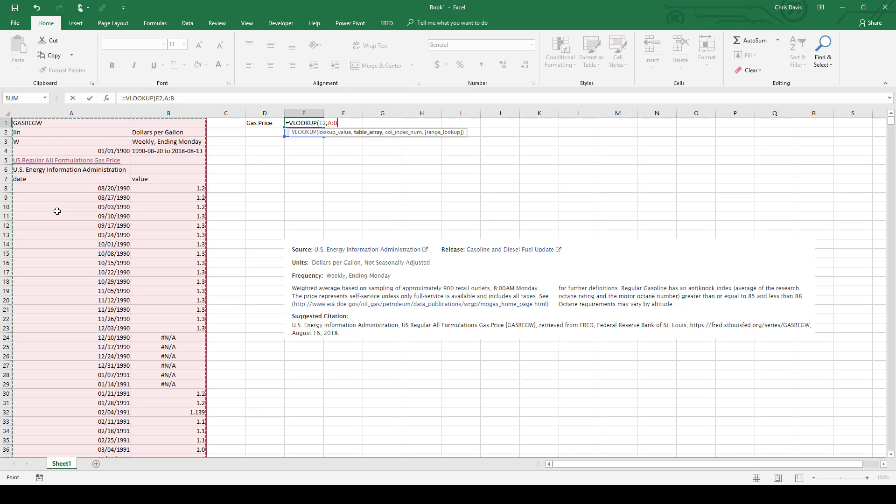
pyautogui.write(',2')
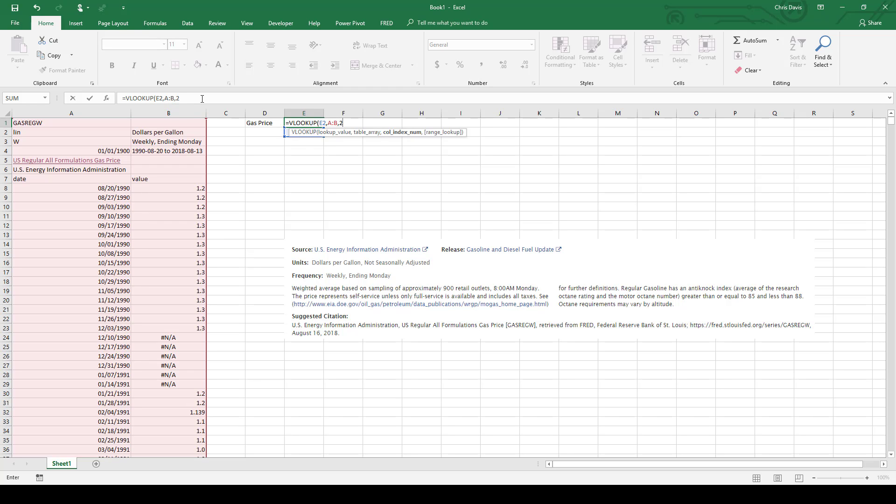
pyautogui.write(',')
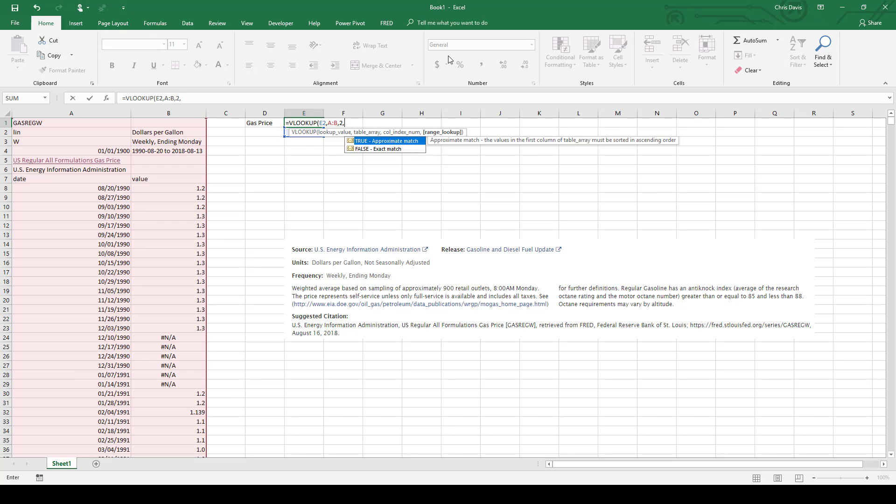
pyautogui.doubleClick(405, 150)
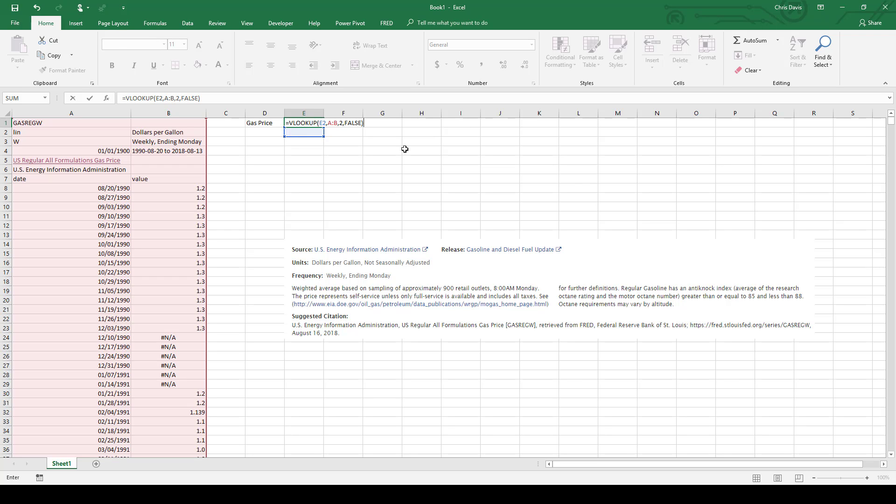
pyautogui.press('Return')
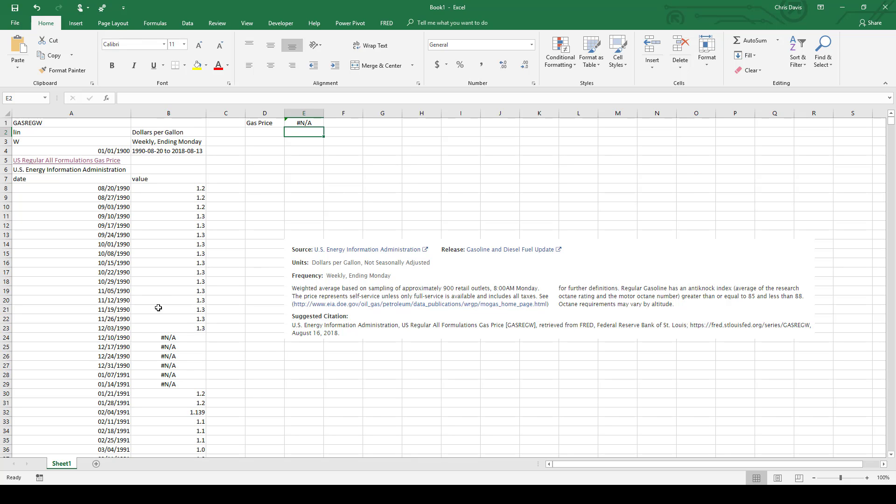
# - Enter the date 11/26/1990 from the data table as the lookup value in cell E2
pyautogui.moveTo(123, 318); pyautogui.dragTo(158, 319)
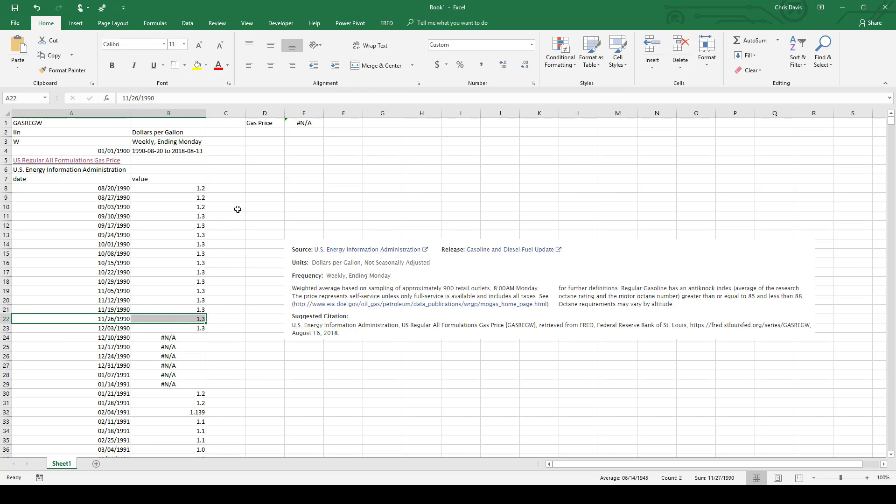
pyautogui.click(313, 132)
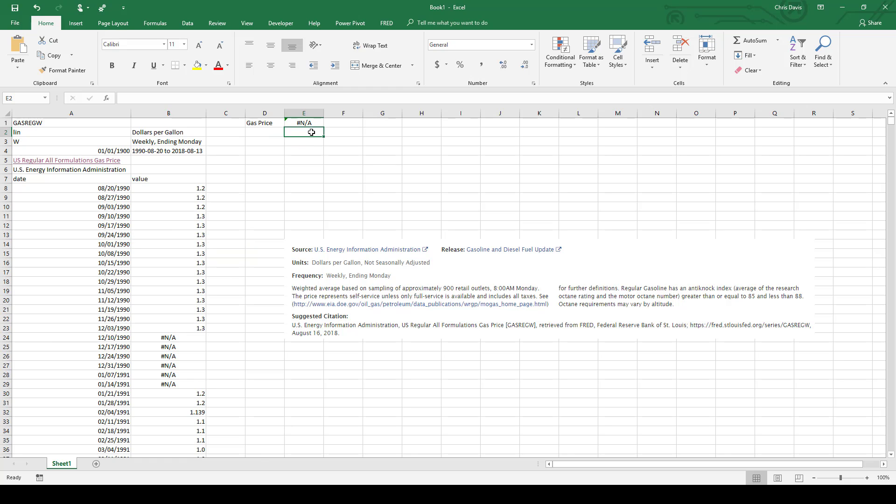
pyautogui.write('11')
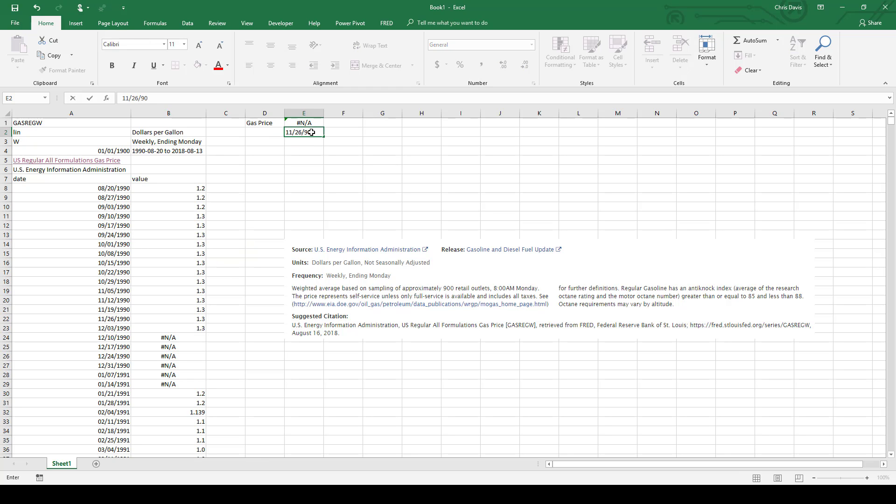
pyautogui.write('/26/1990')
pyautogui.press('Return')
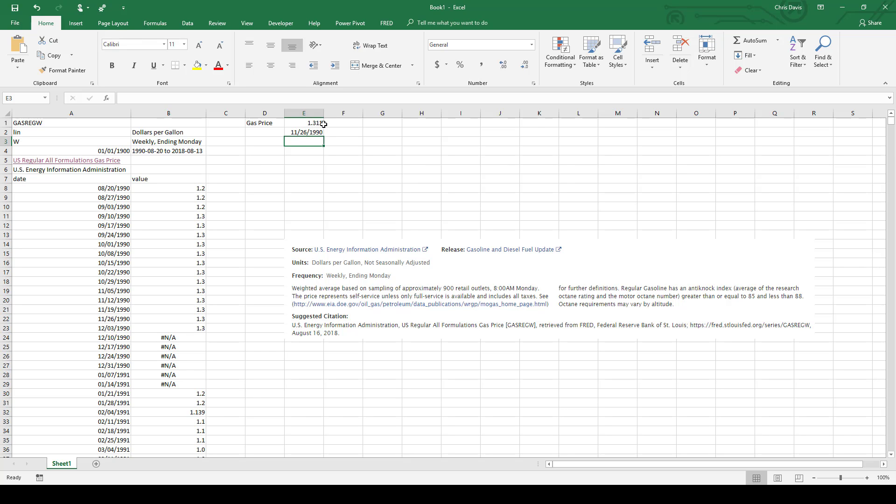
# - Compare the lookup result with the 11/26/1990 price in B22 and display B22 with three decimal places
pyautogui.click(311, 124)
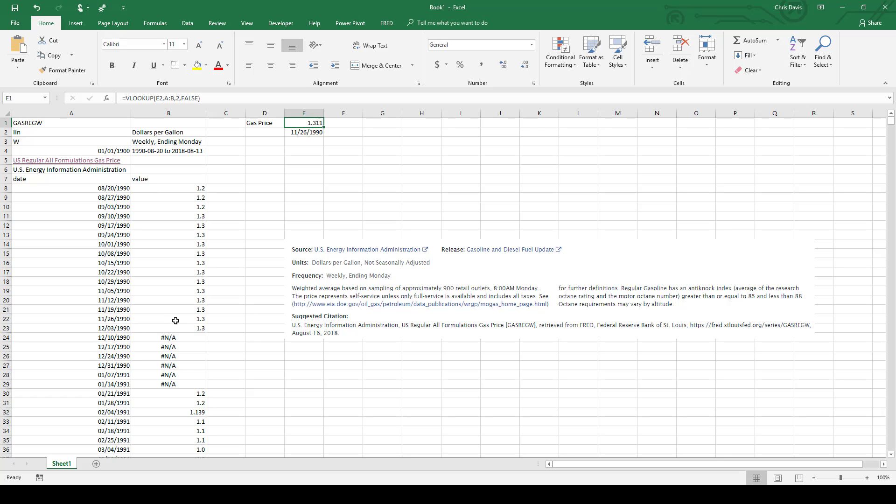
pyautogui.click(150, 318)
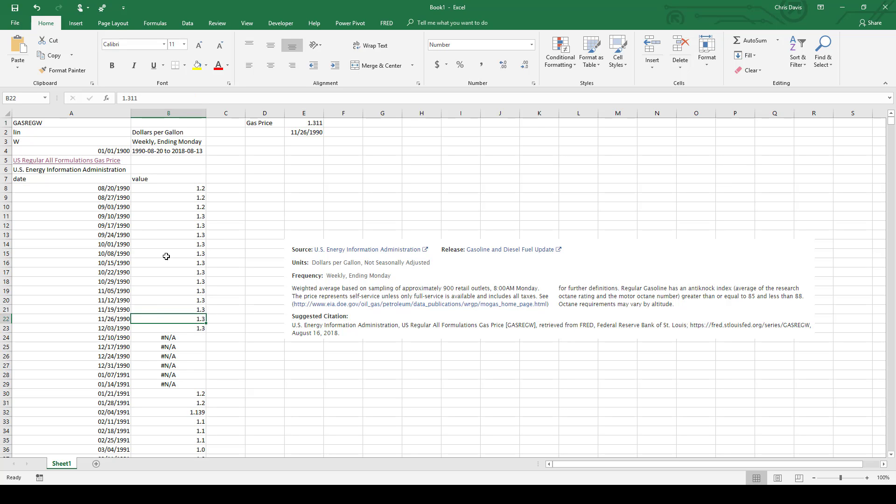
pyautogui.click(504, 65)
pyautogui.click(503, 65)
# - Label cell D2 "Date" and apply the Input cell style to the lookup date in E2
pyautogui.click(270, 131)
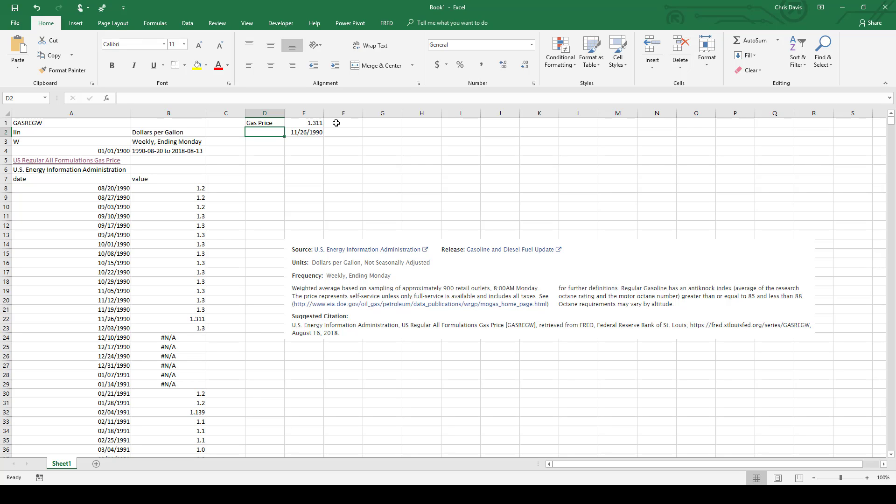
pyautogui.write('Date')
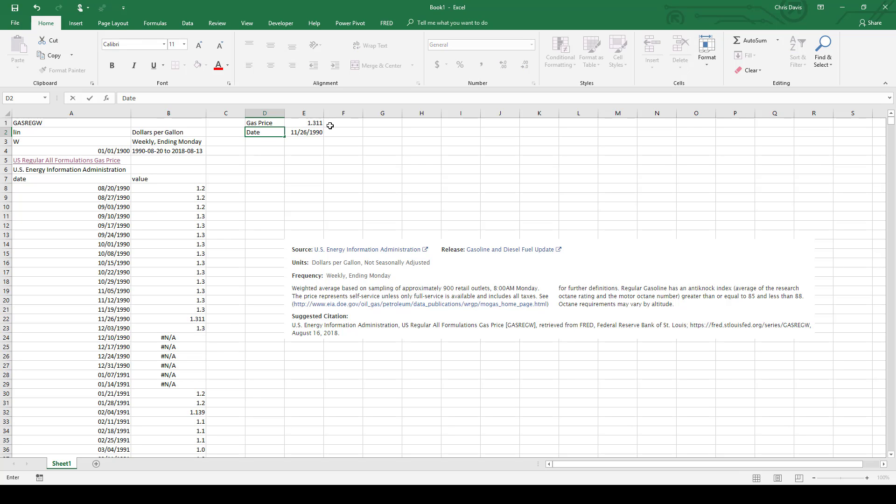
pyautogui.click(320, 134)
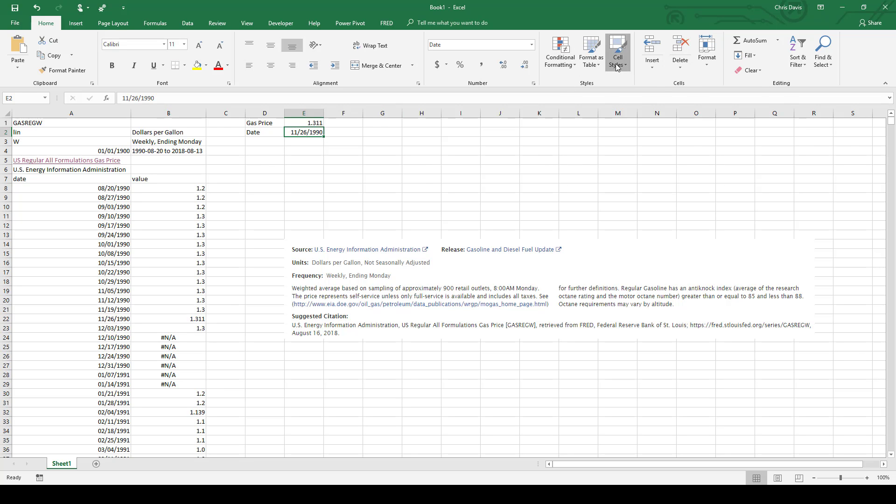
pyautogui.click(617, 55)
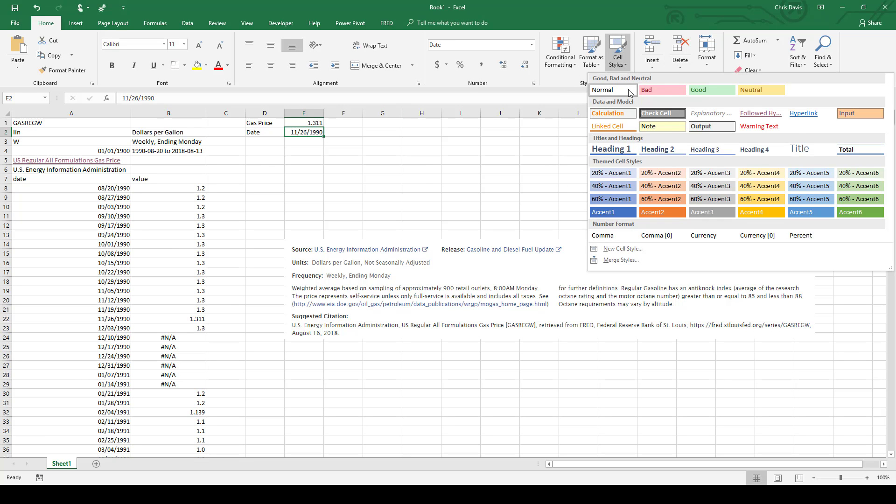
pyautogui.click(858, 114)
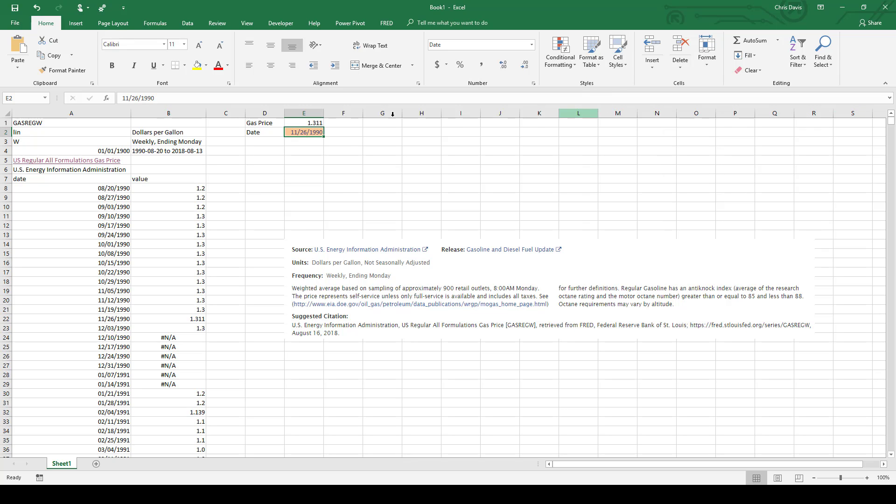
# - Apply the Calculation cell style to the VLOOKUP result in cell E1
pyautogui.click(311, 123)
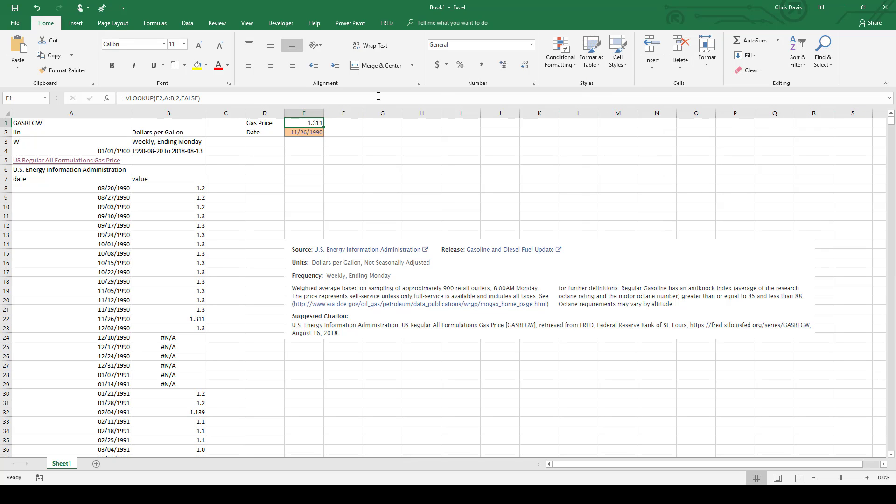
pyautogui.click(615, 65)
pyautogui.click(619, 116)
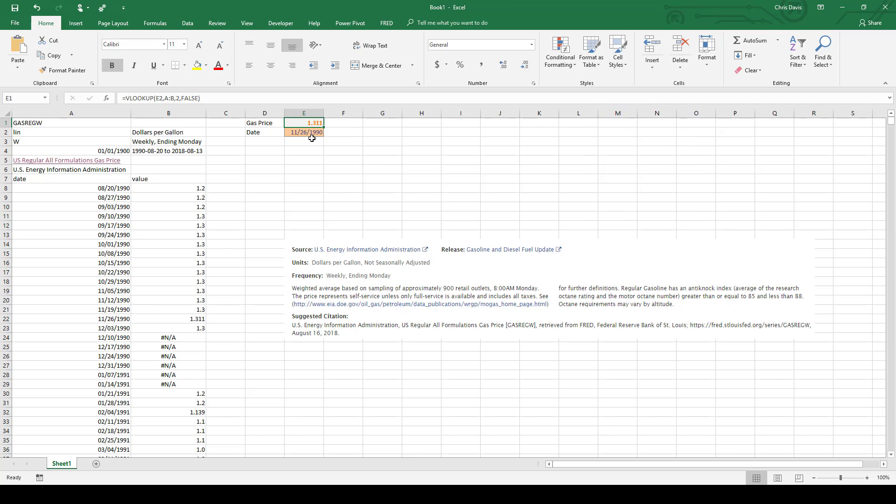
pyautogui.click(294, 144)
pyautogui.click(315, 132)
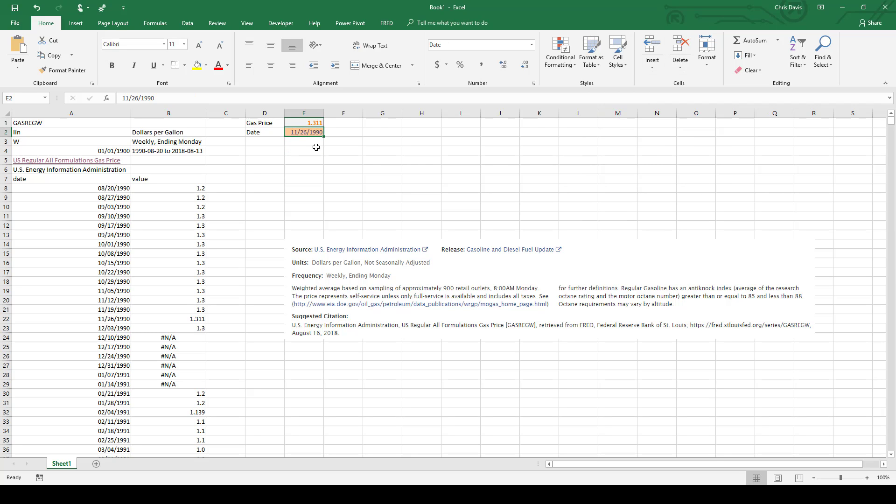
pyautogui.click(317, 123)
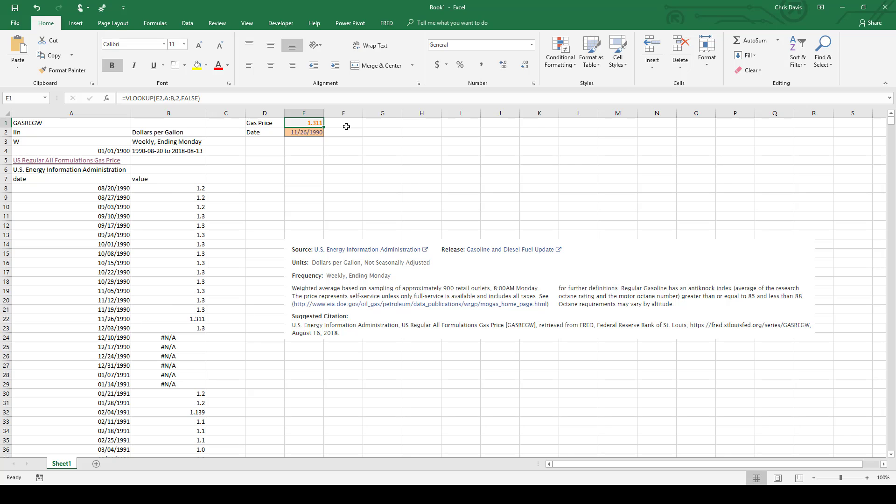
# - Find the last date in column A and display its price in B1468 with three decimal places
pyautogui.click(304, 131)
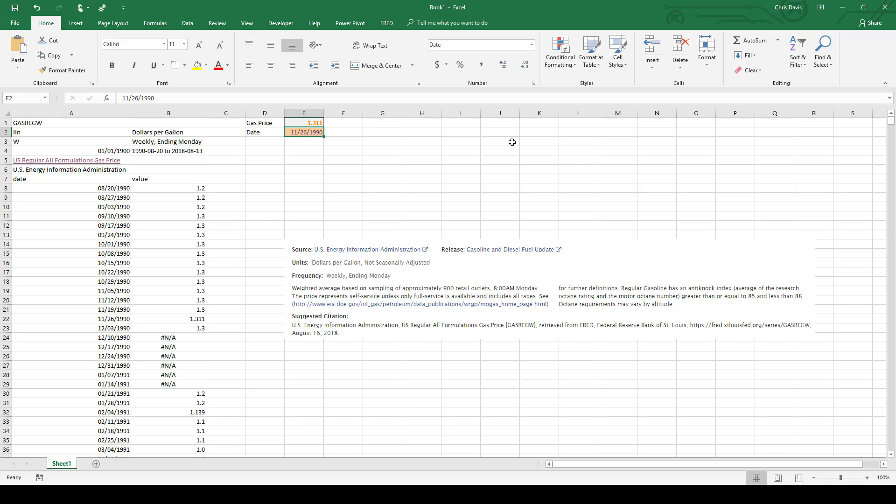
pyautogui.press('Left')
pyautogui.press('Left')
pyautogui.press('Left')
pyautogui.press('Left')
pyautogui.press('Down')
pyautogui.press('Down')
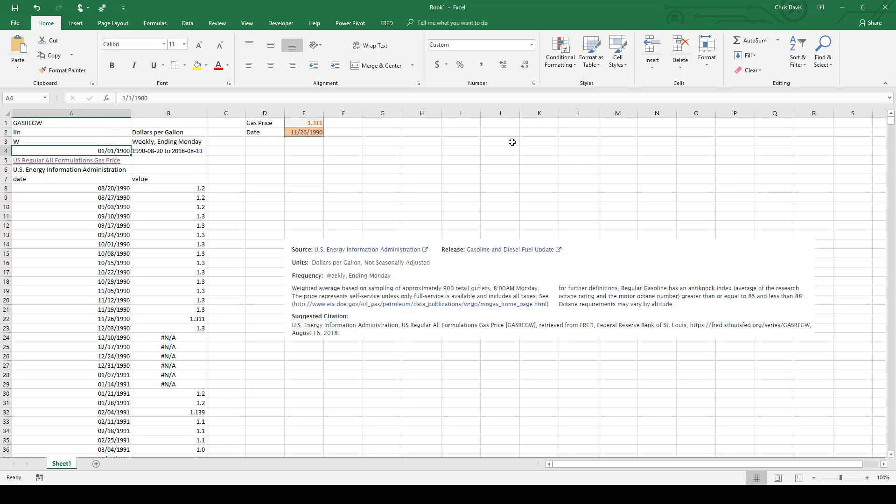
pyautogui.hotkey('ctrl', 'Down')
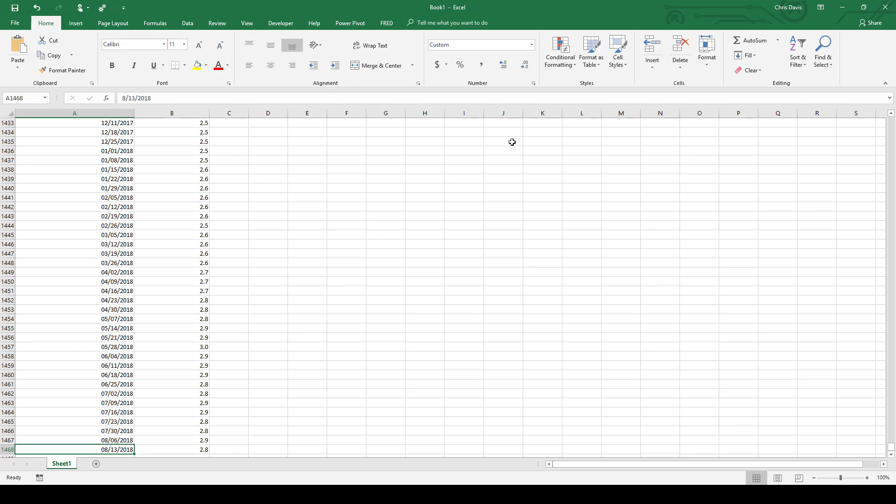
pyautogui.press('Right')
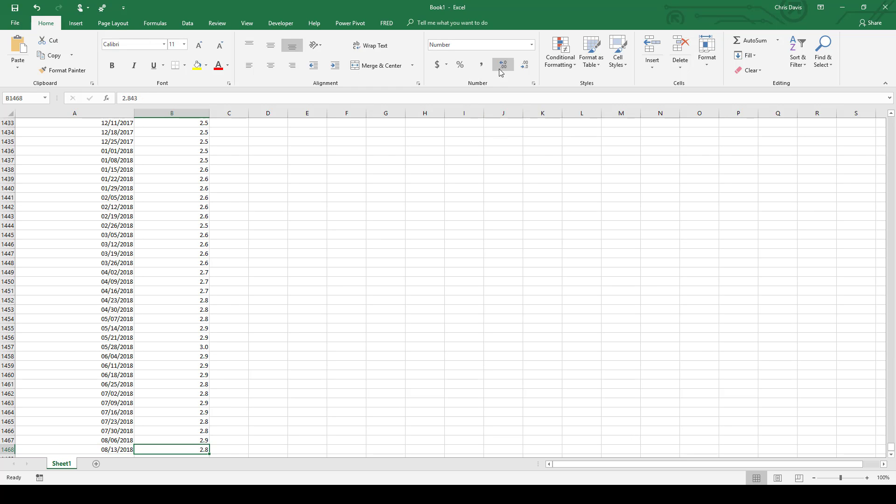
pyautogui.click(499, 69)
pyautogui.click(500, 69)
# - Return to the lookup block at the sheet's start and set the input date in E2 to 8/13/2018
pyautogui.hotkey('ctrl', 'Up')
pyautogui.hotkey('ctrl', 'Up')
pyautogui.hotkey('ctrl', 'Up')
pyautogui.hotkey('ctrl', 'Up')
pyautogui.press('Right')
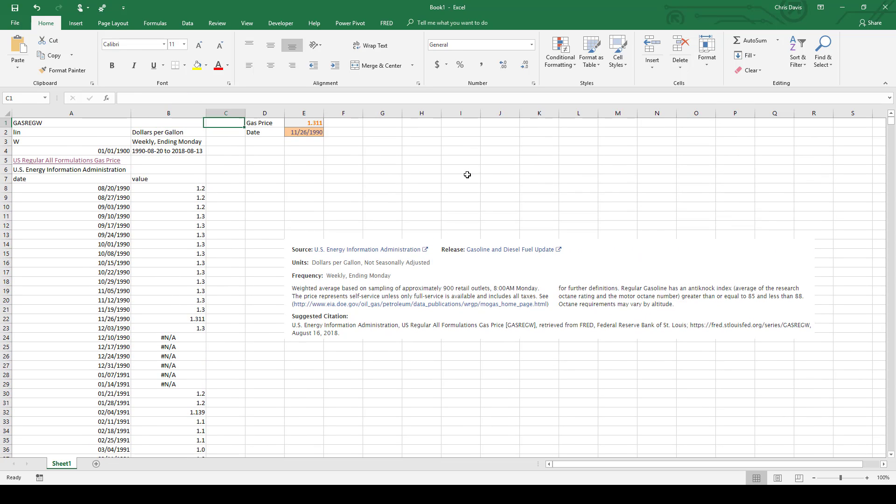
pyautogui.press('Right')
pyautogui.press('Right')
pyautogui.press('Down')
pyautogui.write('8/')
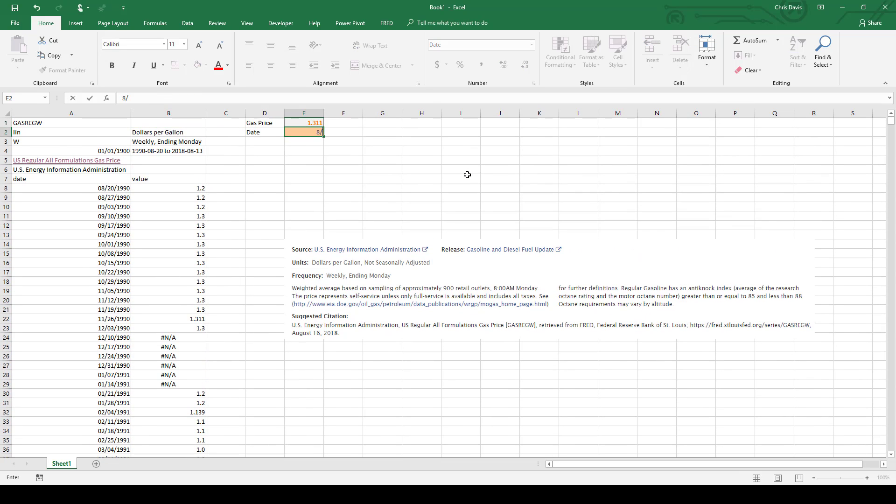
pyautogui.write('13')
pyautogui.press('Return')
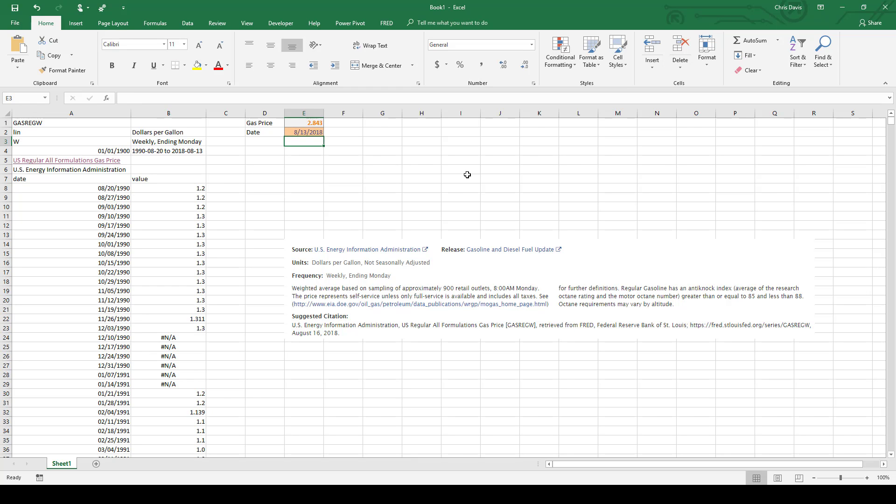
# - Review the VLOOKUP formula in E1 against its input date in E2 and its lookup range, columns A:B
pyautogui.press('Up')
pyautogui.press('Up')
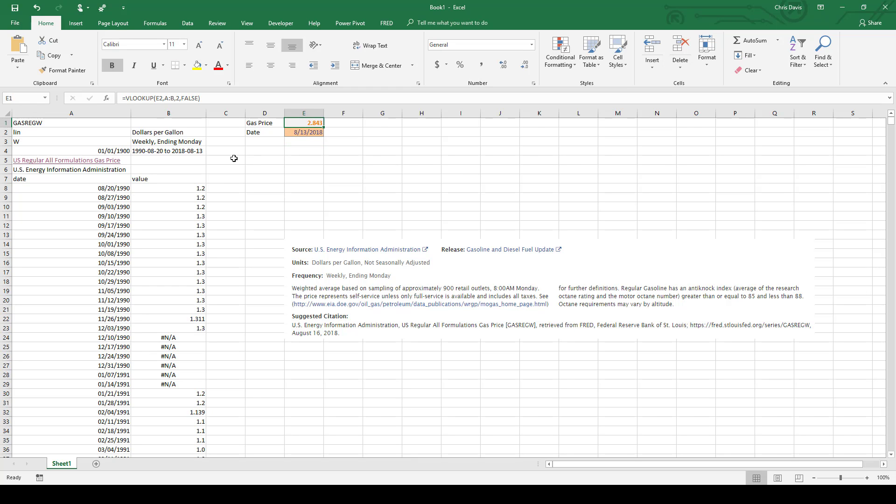
pyautogui.click(315, 131)
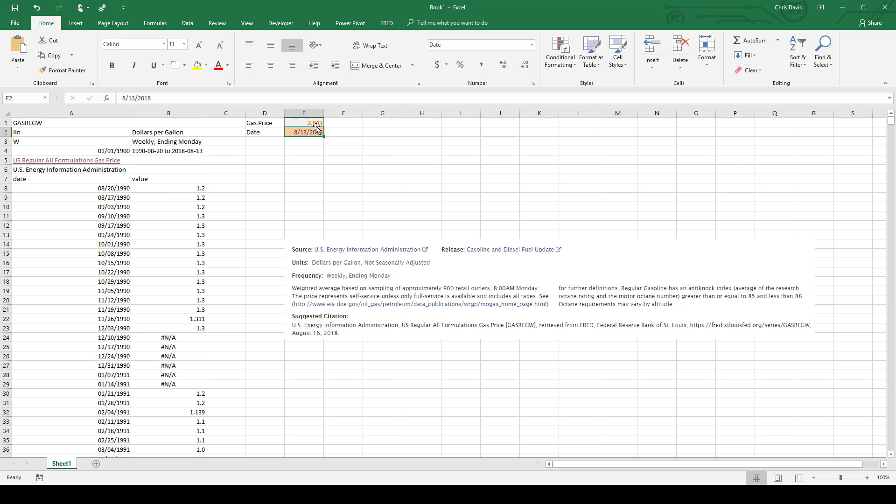
pyautogui.click(317, 123)
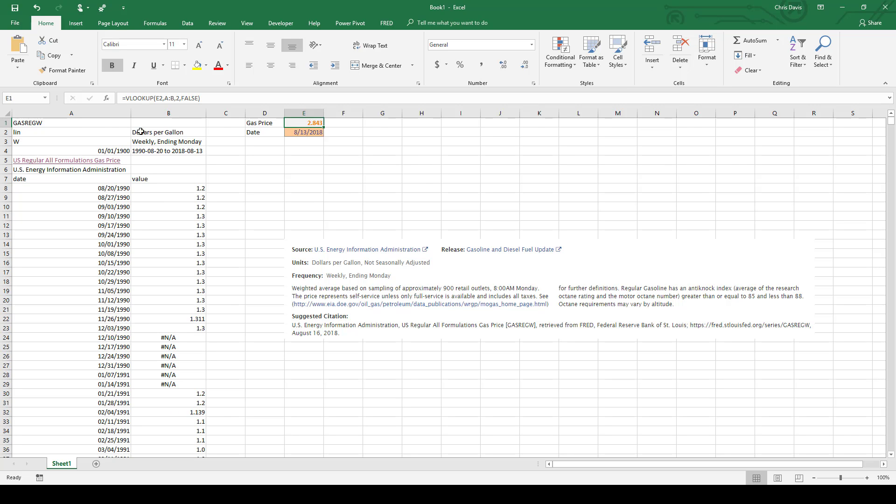
pyautogui.moveTo(80, 114); pyautogui.dragTo(168, 108)
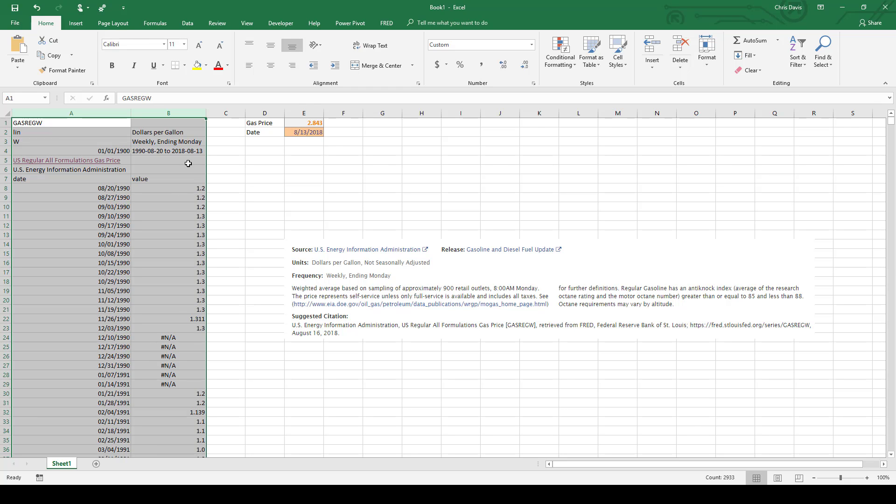
# - Insert a blank column between the date and price columns and inspect the shifted VLOOKUP formula in F1
pyautogui.click(181, 113)
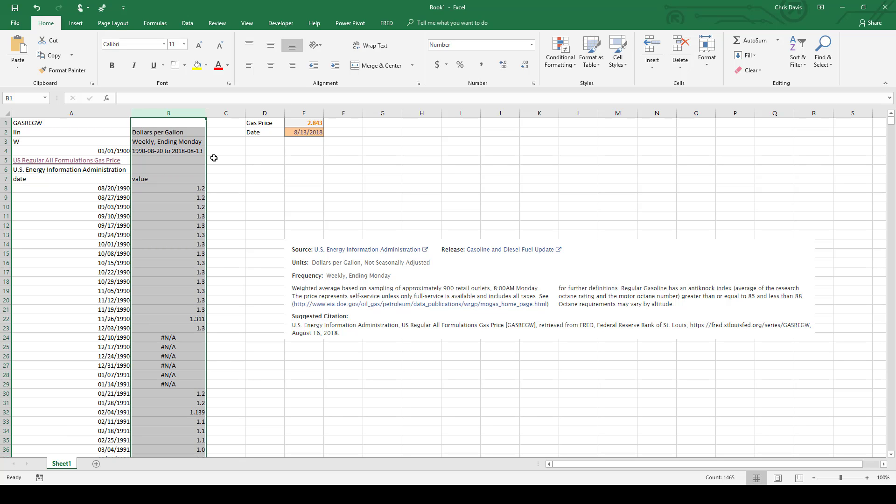
pyautogui.hotkey('ctrl', 'shift', '+')
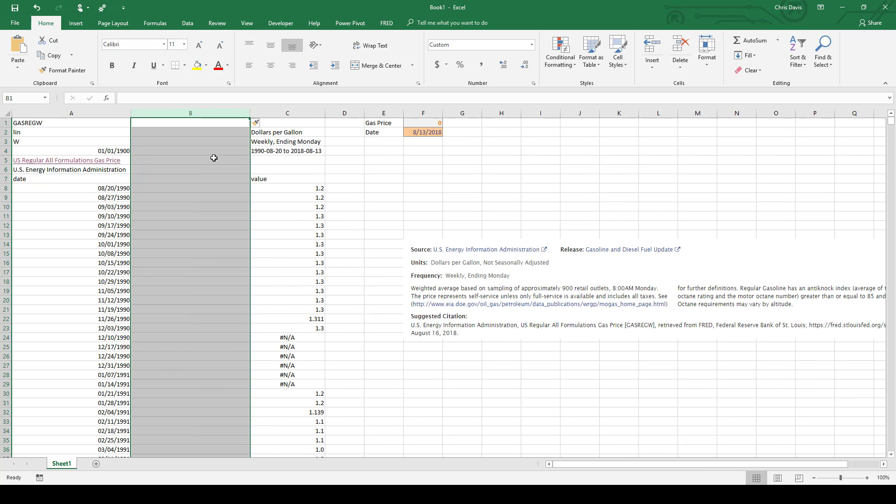
pyautogui.click(434, 129)
pyautogui.click(432, 123)
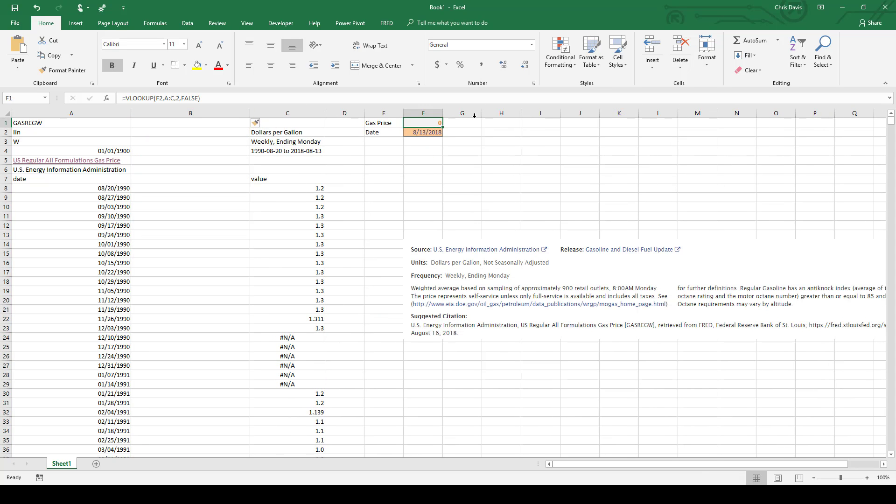
# - Select the whole blank column B between the dates and the prices
pyautogui.click(186, 195)
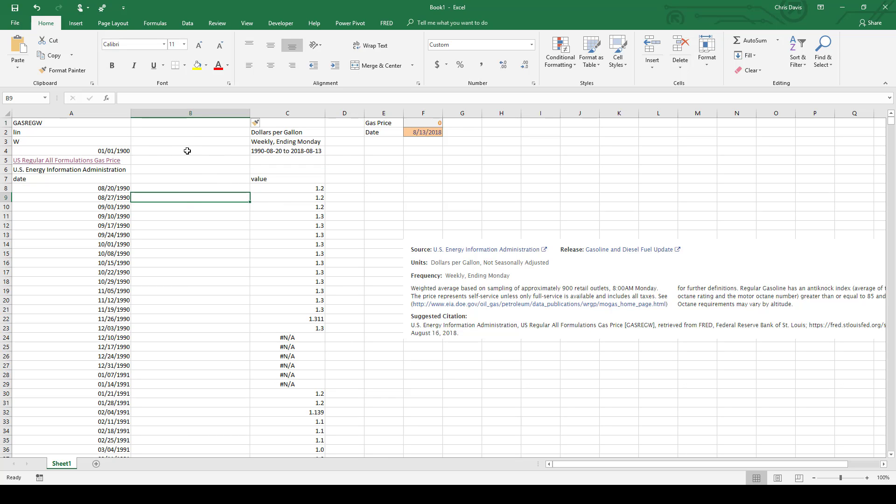
pyautogui.click(198, 115)
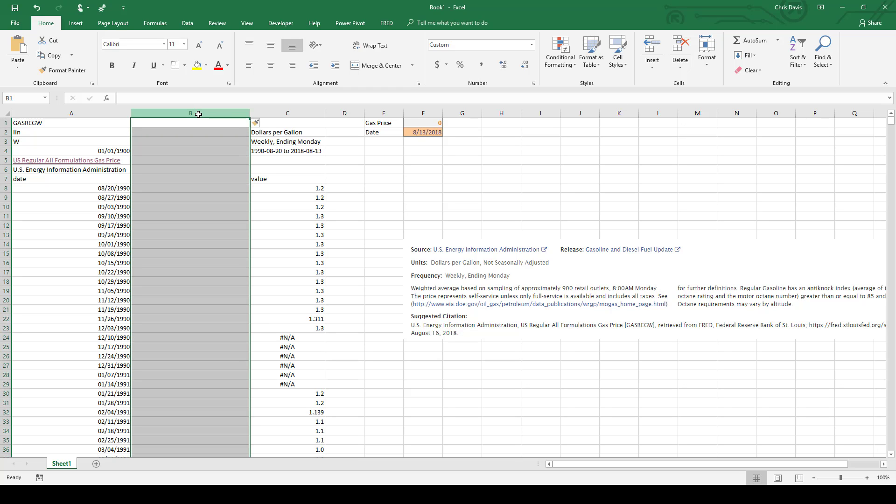